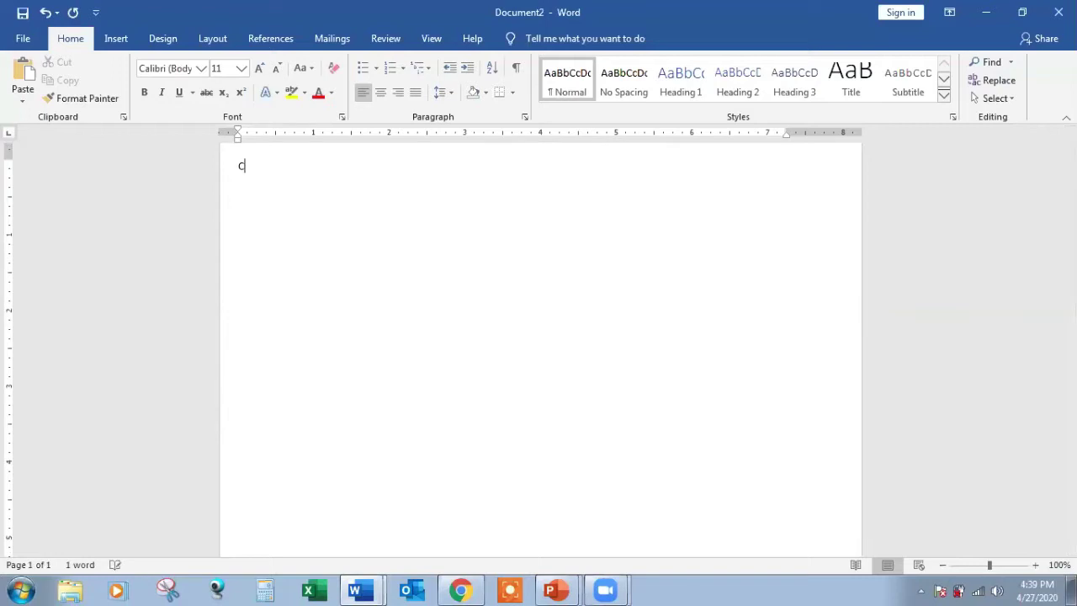
- Type 'Computer' as the first line of the blank document
text(omputer)
- Make Computer a numbered list item and add Hardware and Software items below it
click(391, 68)
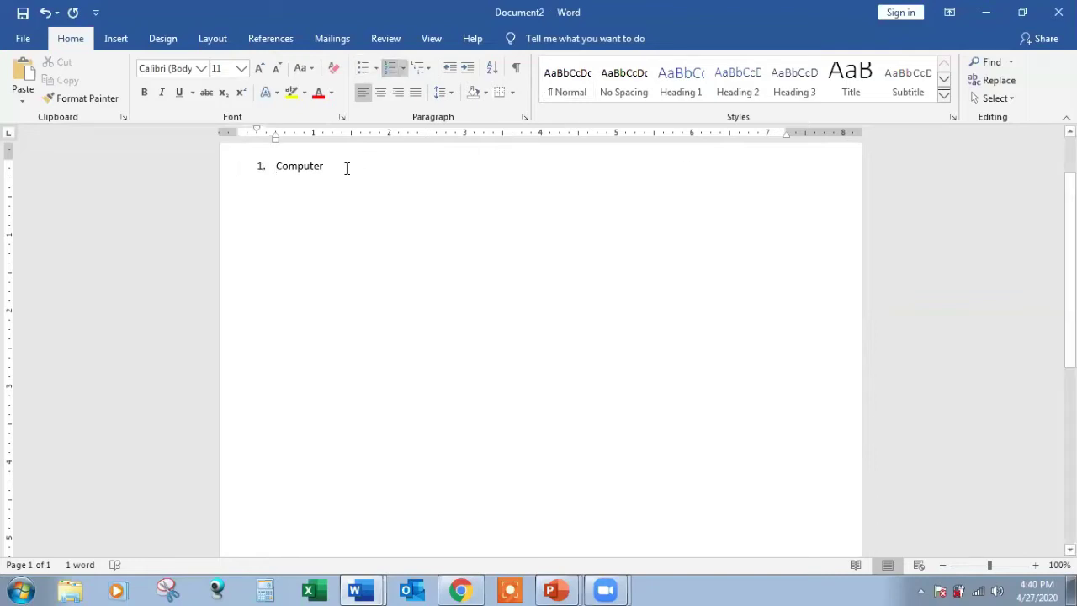
key(Return)
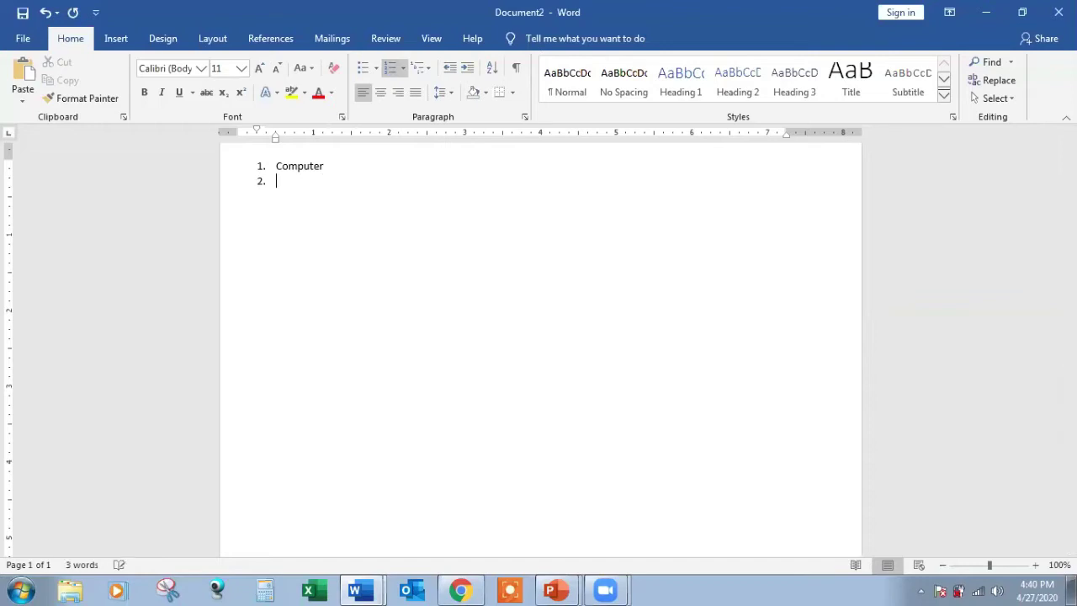
text(Hardware)
key(Return)
text(Software)
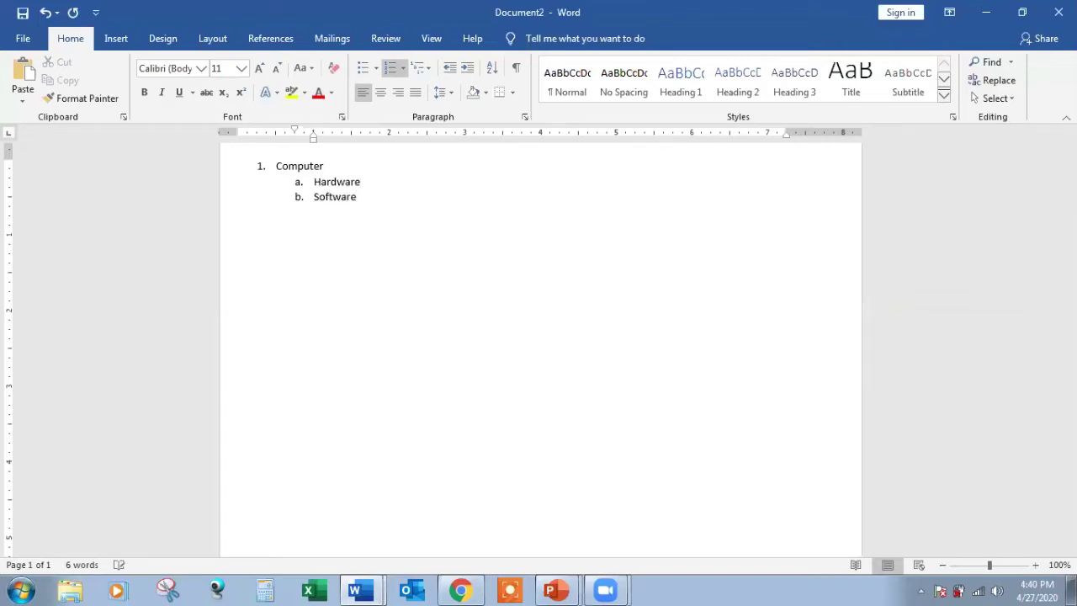
- Add indented sub-items Keyboard, Mouse and Printer under Hardware
key(Return)
key(Tab)
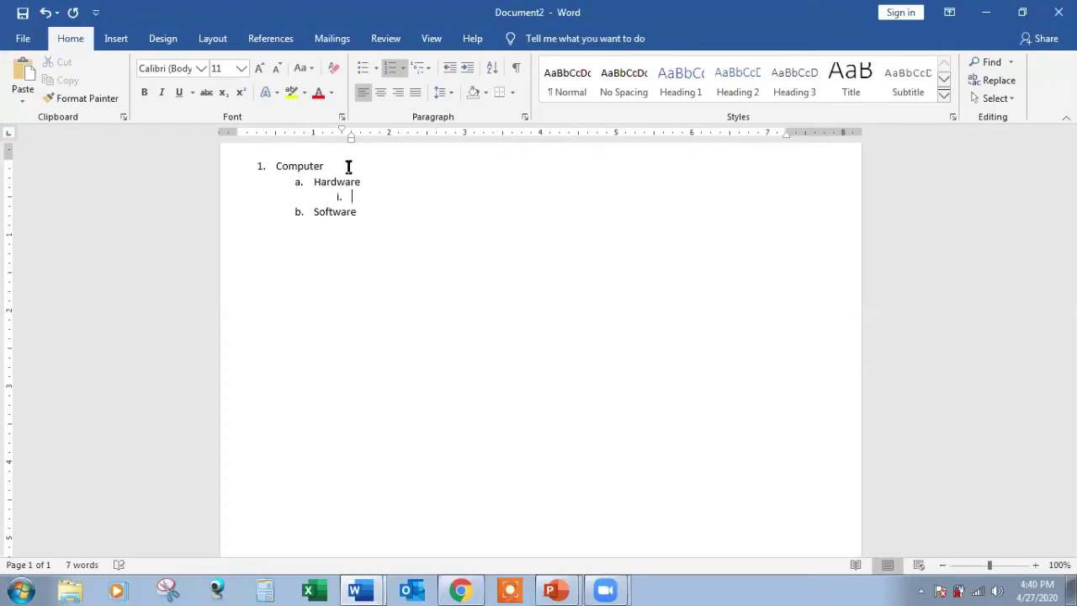
text(eyboard)
key(Return)
text(Mouse)
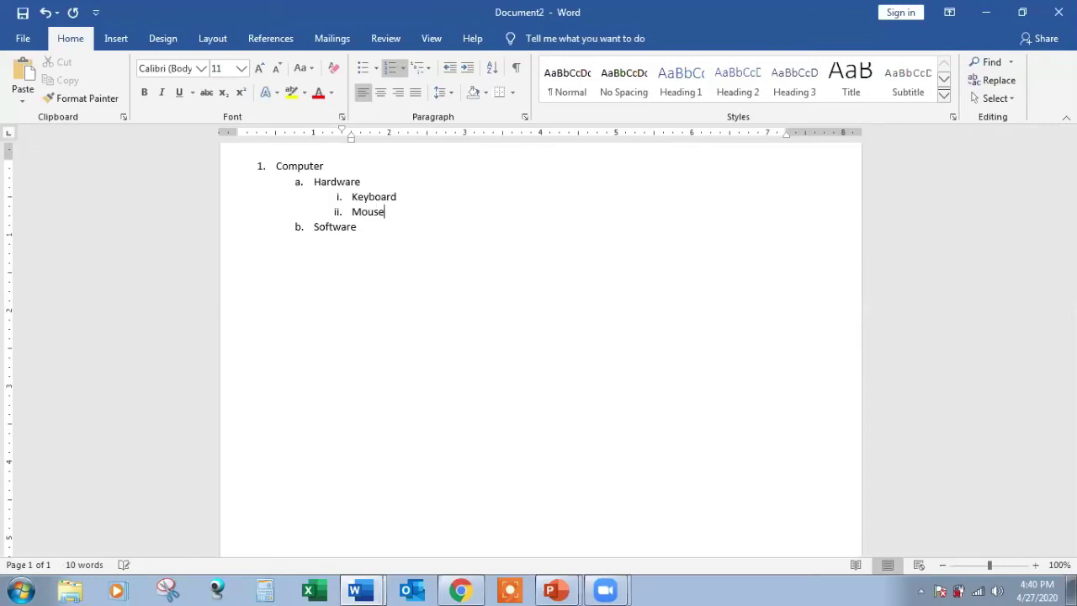
key(Return)
text(rinter)
- Add MS Office and Operating system as indented sub-items under Software
click(357, 242)
text(Office)
key(Return)
text(MS)
key(End)
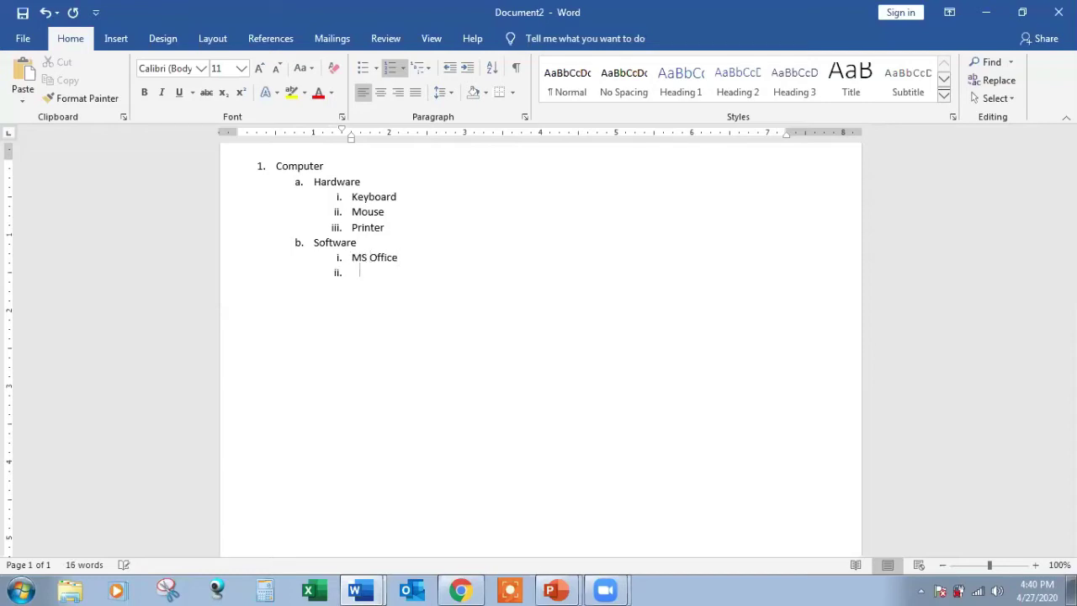
text(Operating system)
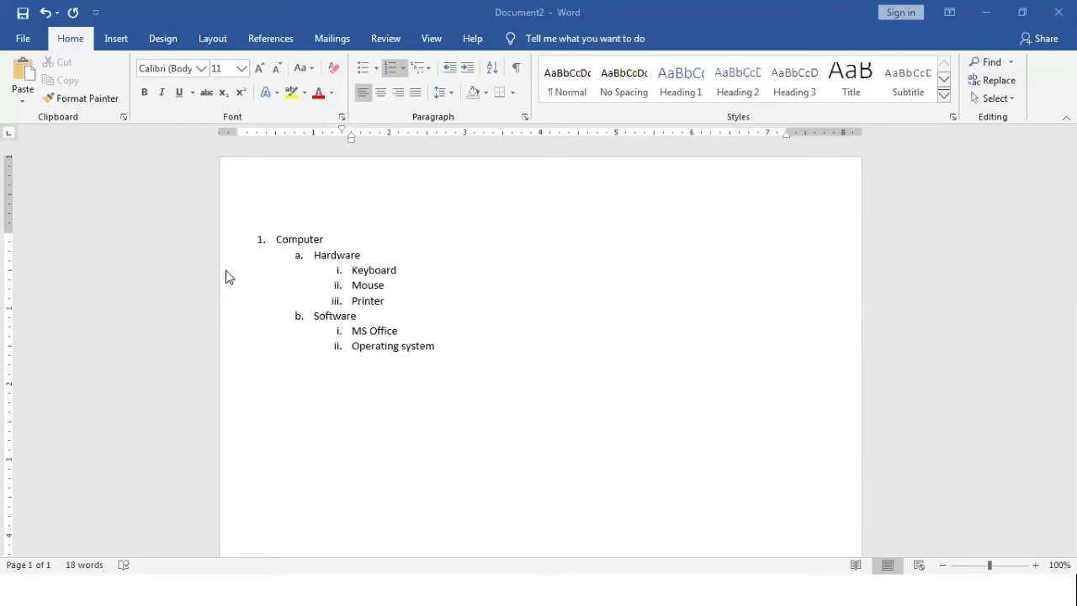
- Insert Automatic Table 1 from References > Table of Contents and dismiss the no-headings notice
click(293, 39)
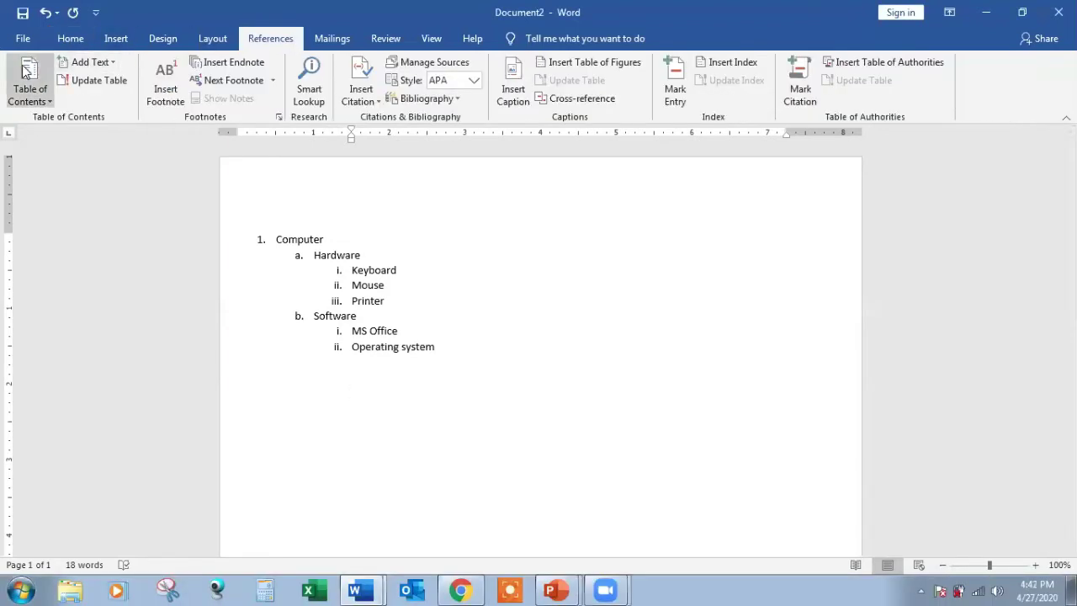
click(25, 71)
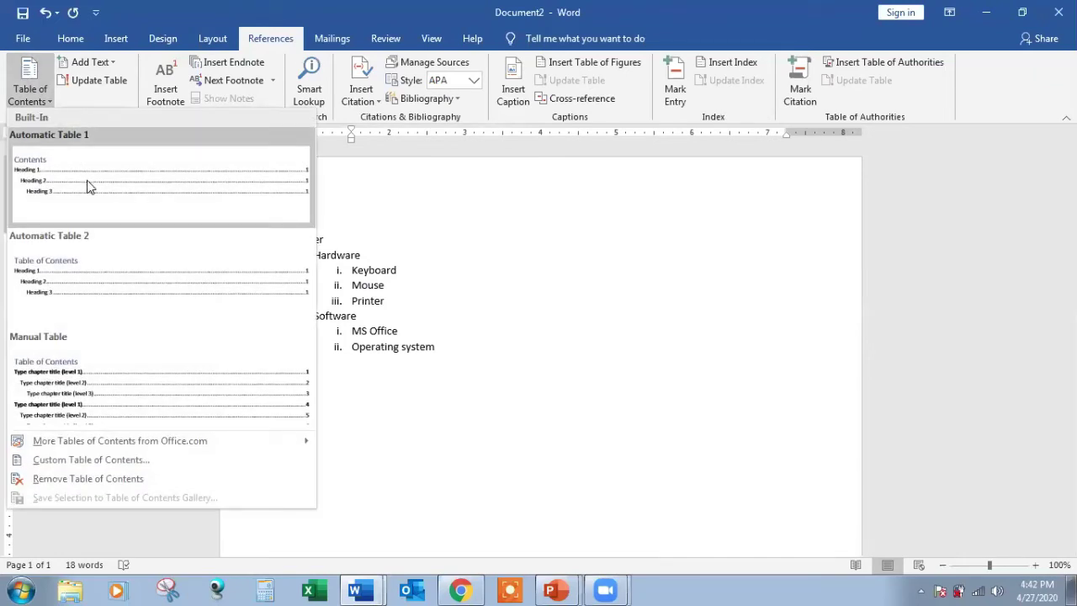
click(88, 185)
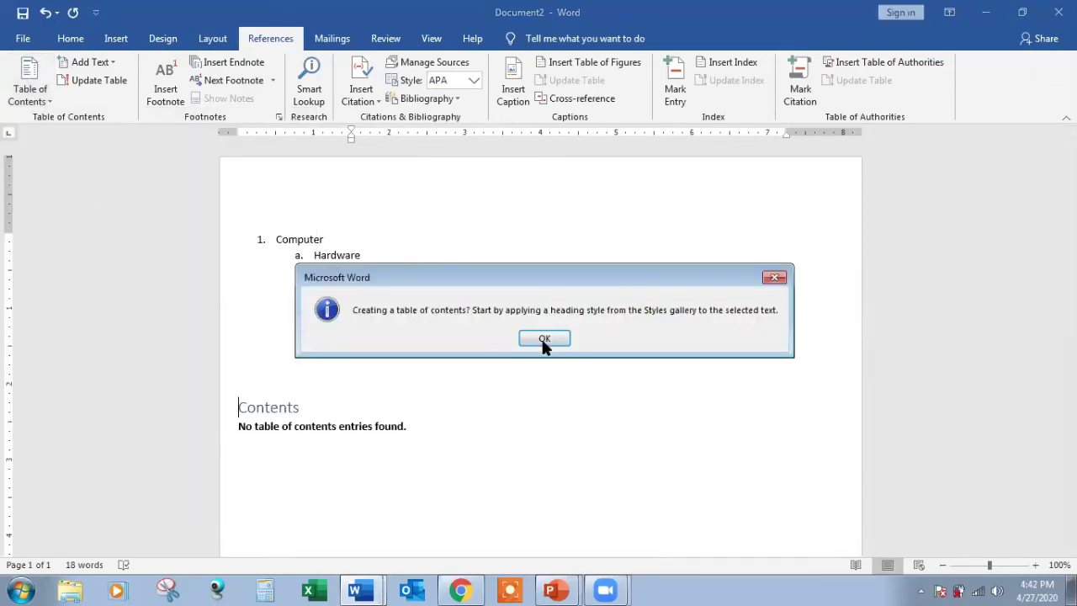
click(544, 340)
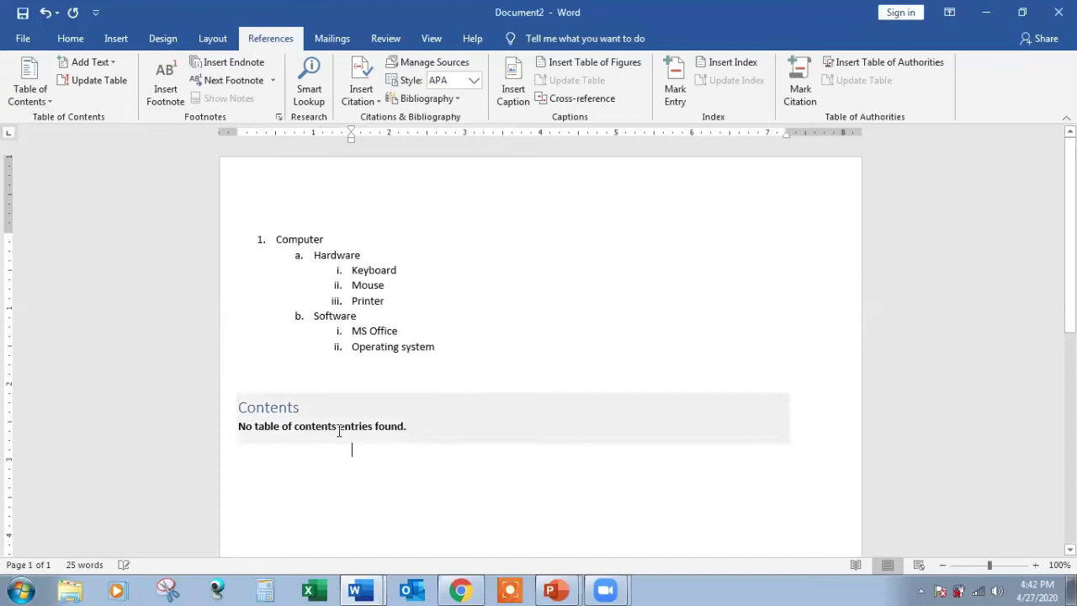
double_click(306, 240)
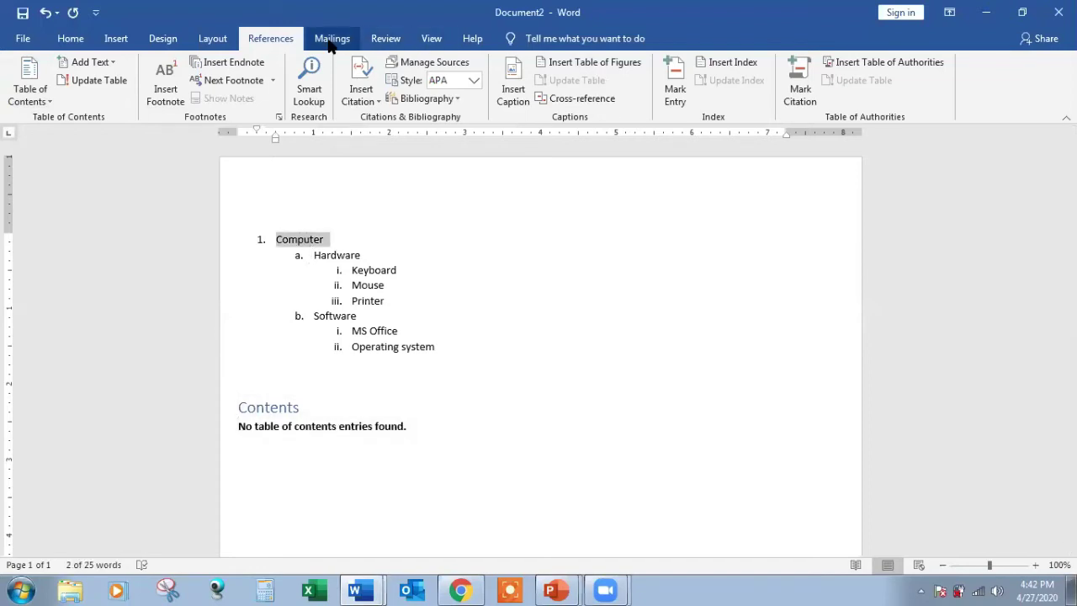
- Apply Heading 1 to Computer and Heading 2 to Hardware and Software
click(68, 42)
click(666, 93)
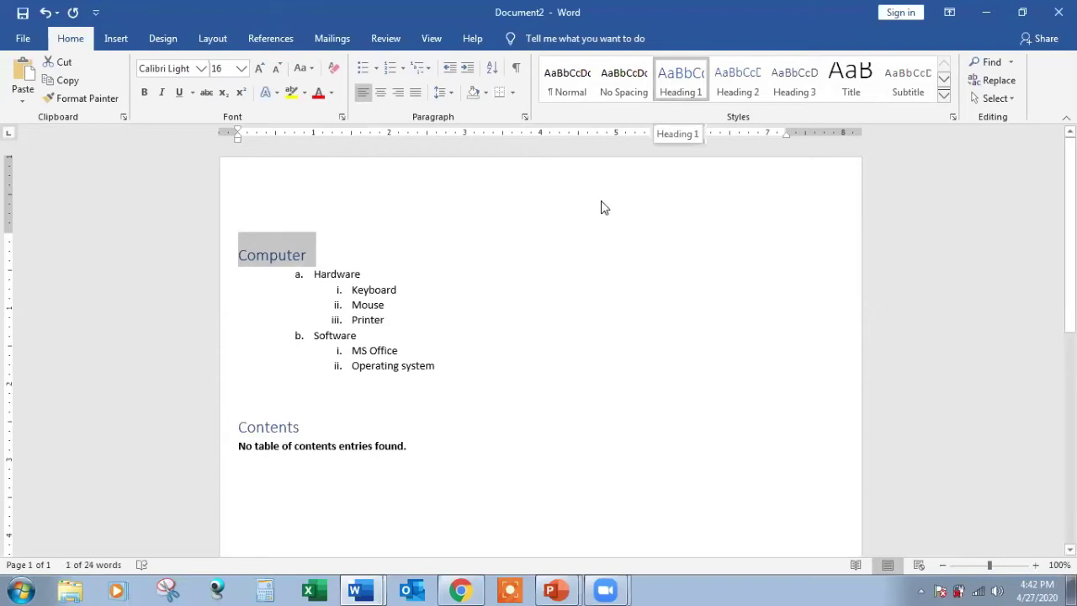
double_click(349, 273)
click(739, 92)
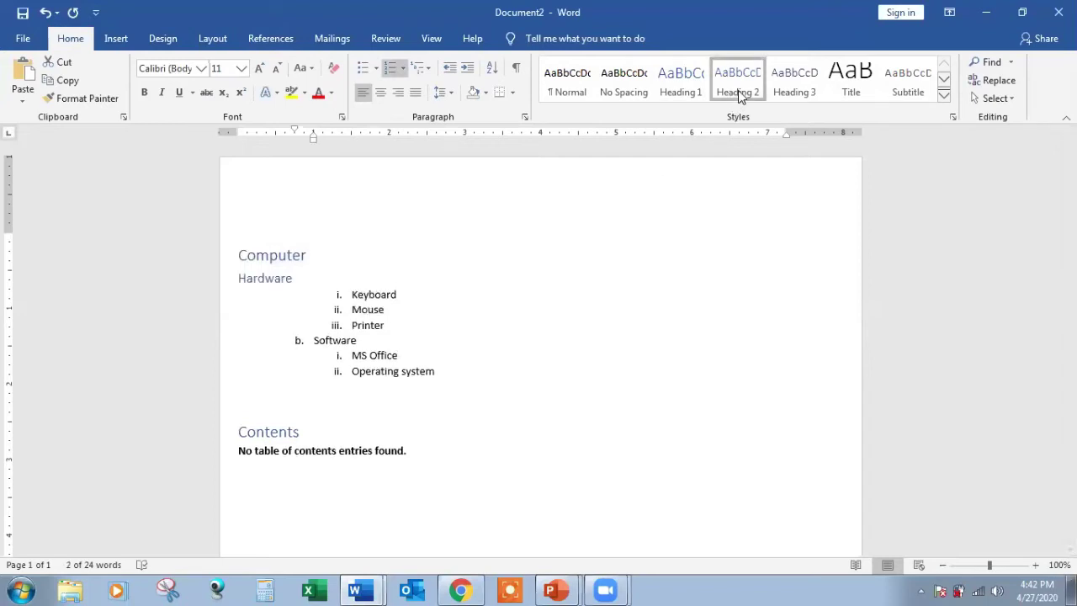
click(739, 92)
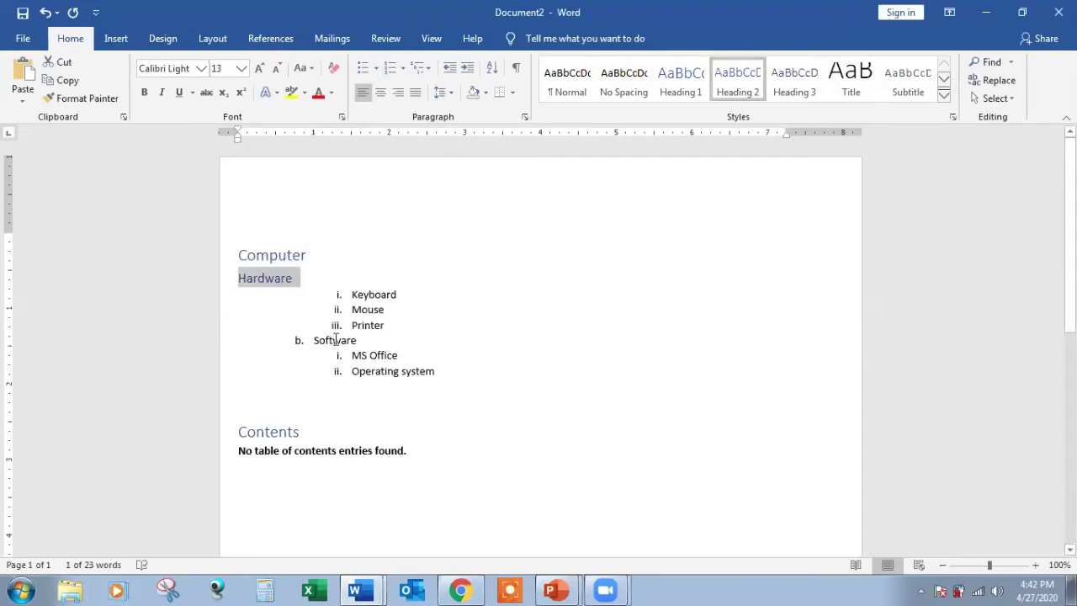
double_click(335, 340)
click(715, 91)
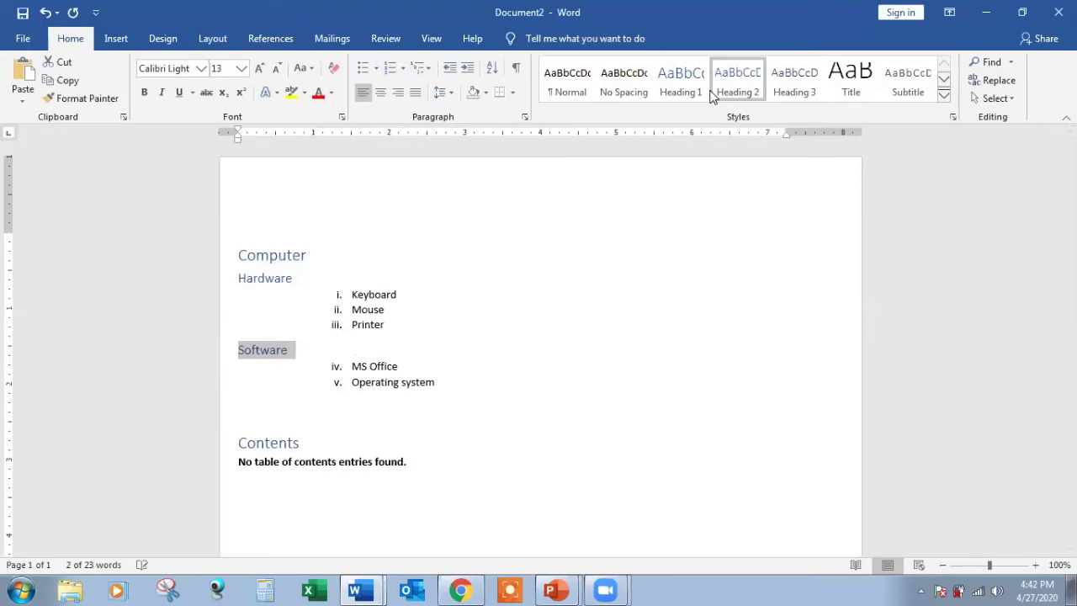
mouse_move(265, 278)
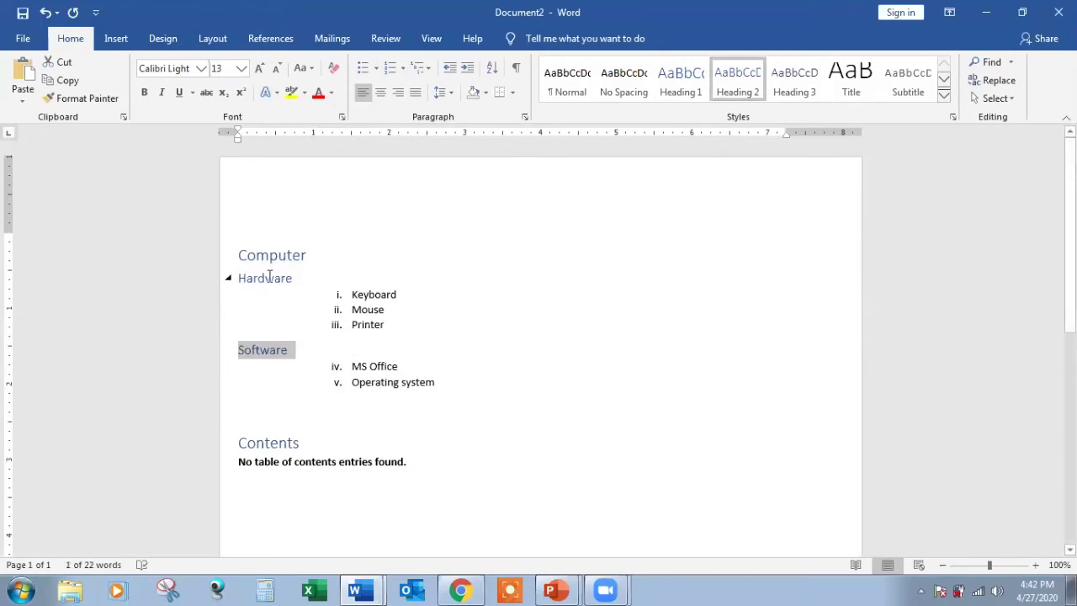
- Apply Heading 3 to Keyboard, Mouse, Printer, MS Office and Operating system
double_click(386, 293)
click(798, 75)
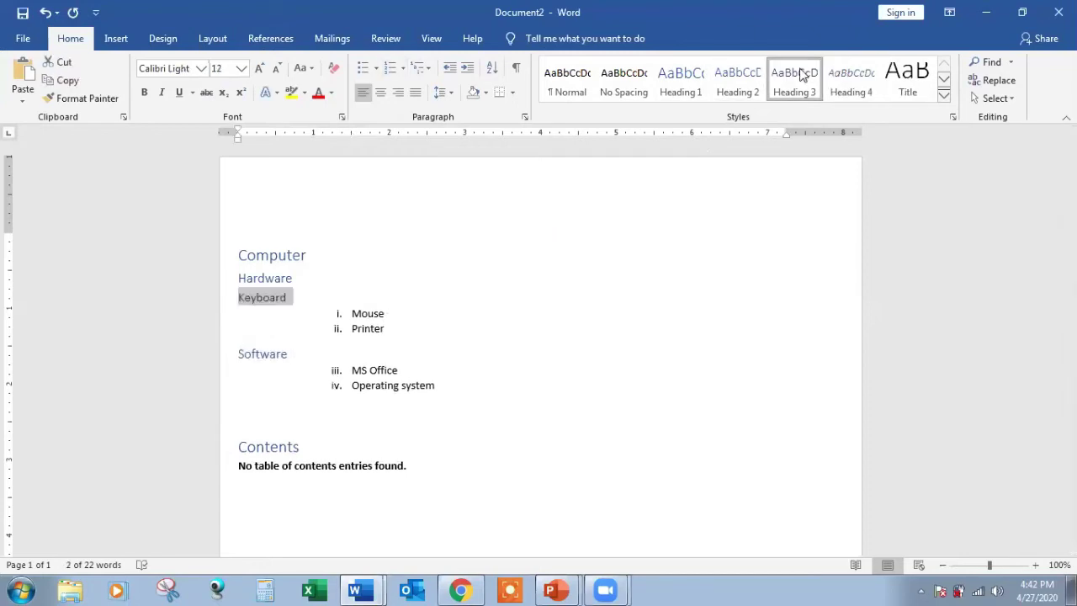
double_click(361, 313)
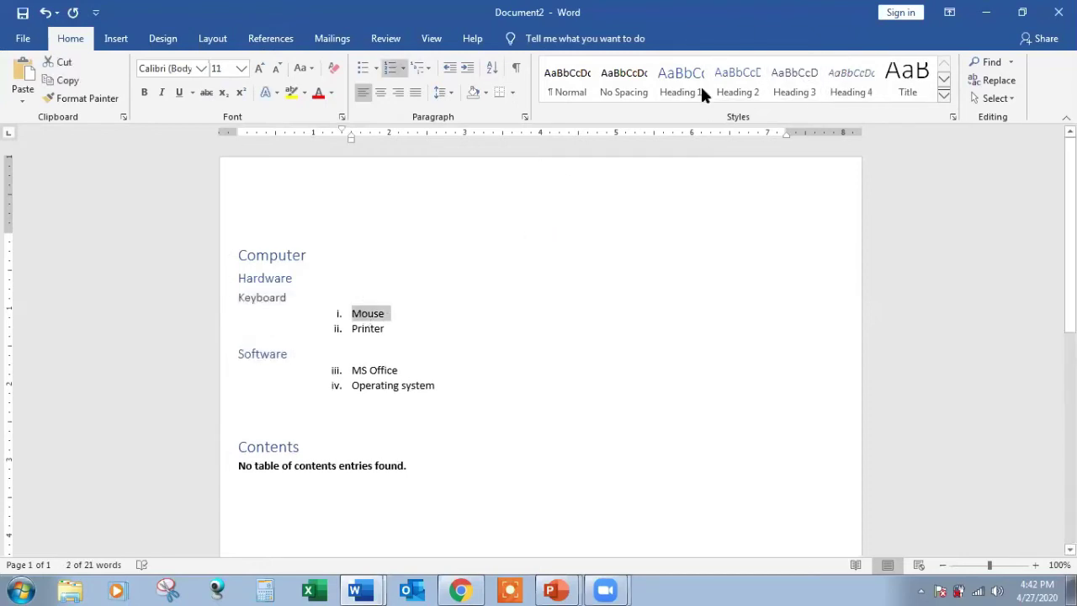
click(791, 78)
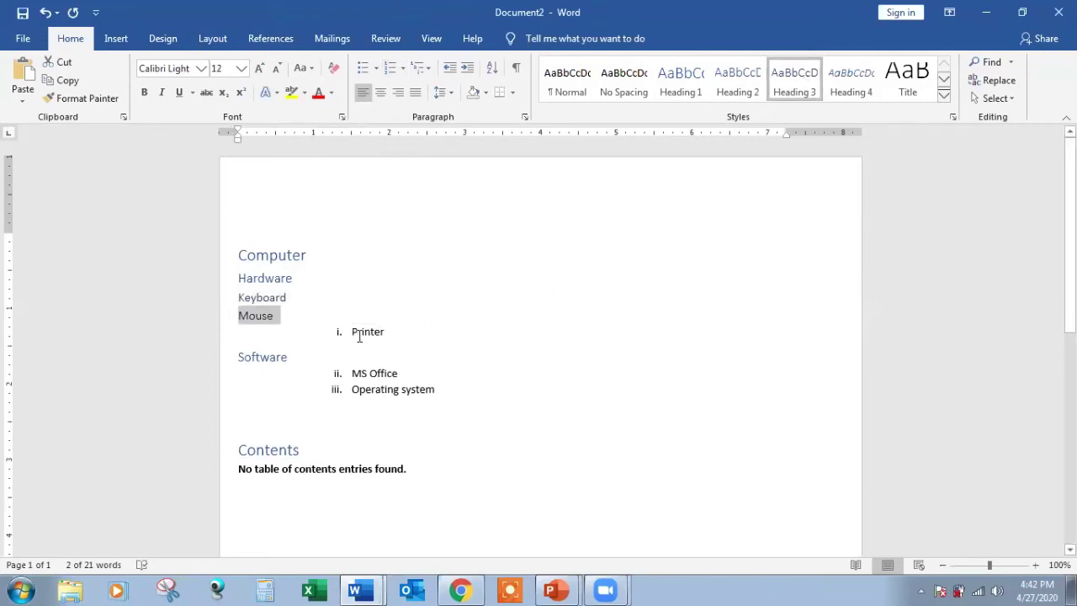
double_click(360, 333)
click(780, 94)
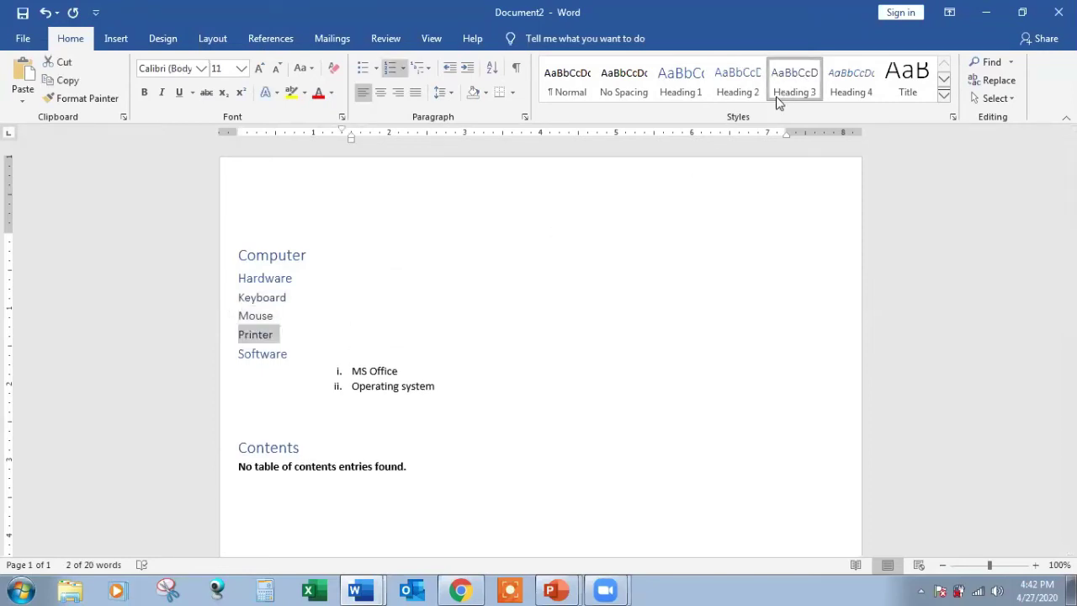
drag(349, 370, 438, 387)
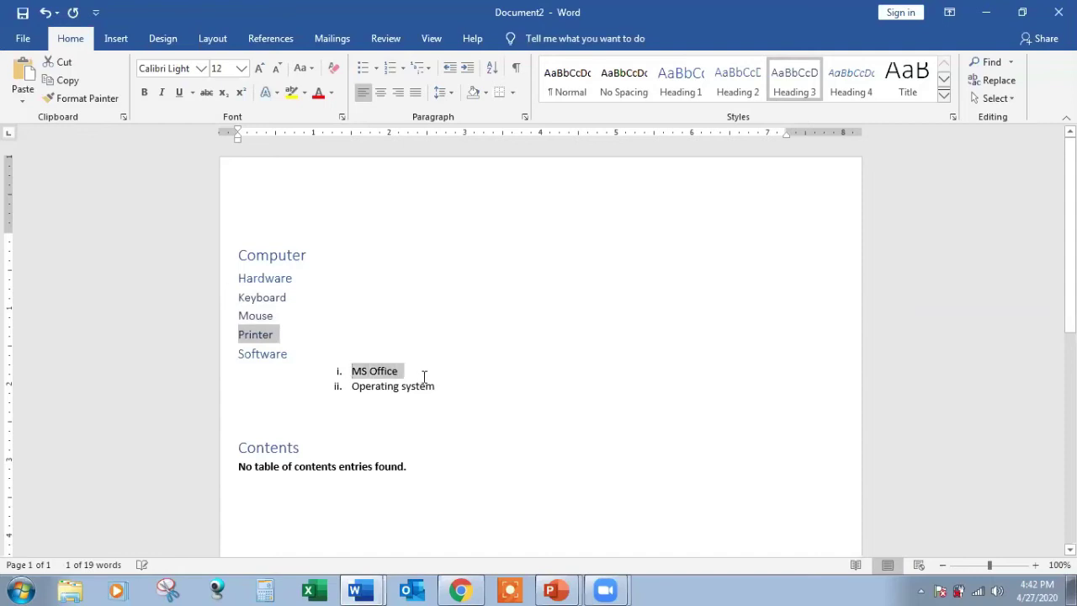
click(791, 84)
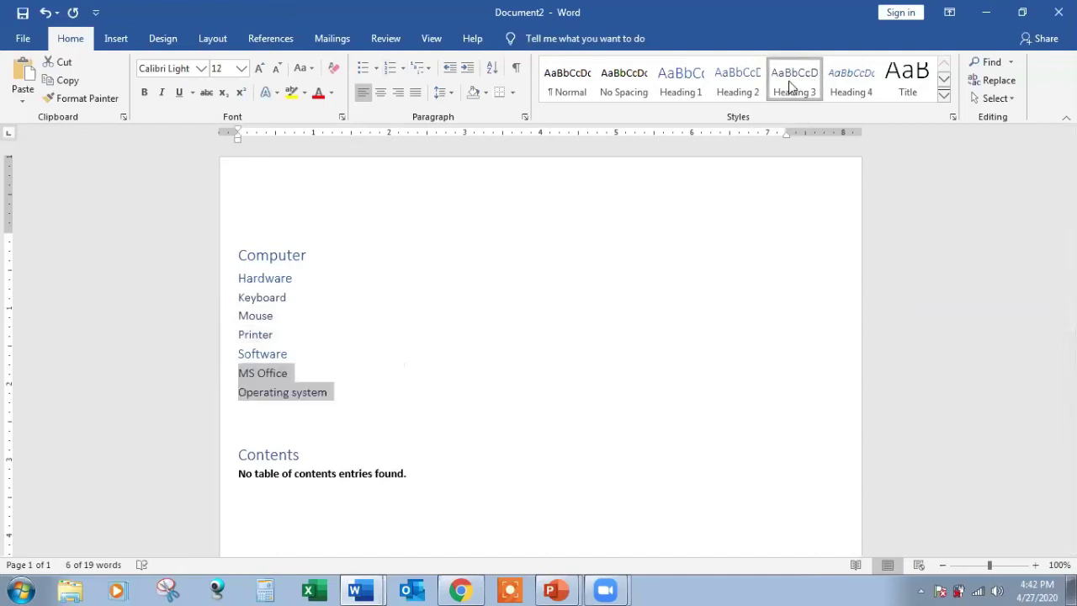
- Update the Contents table so it lists all eight headings, Computer through Operating system
click(368, 473)
click(335, 430)
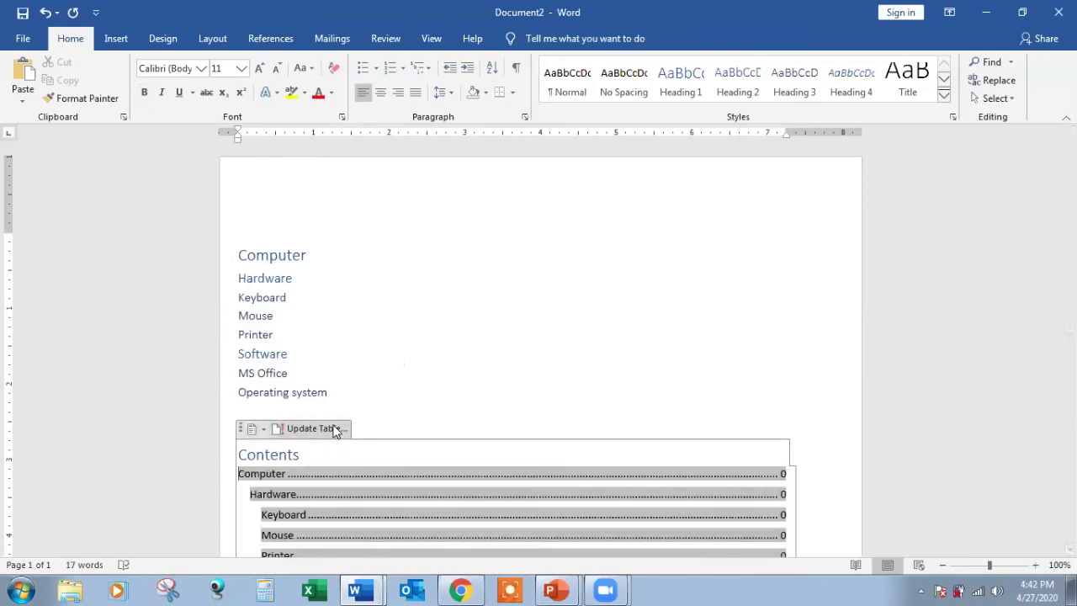
scroll(682, 486, down, 2)
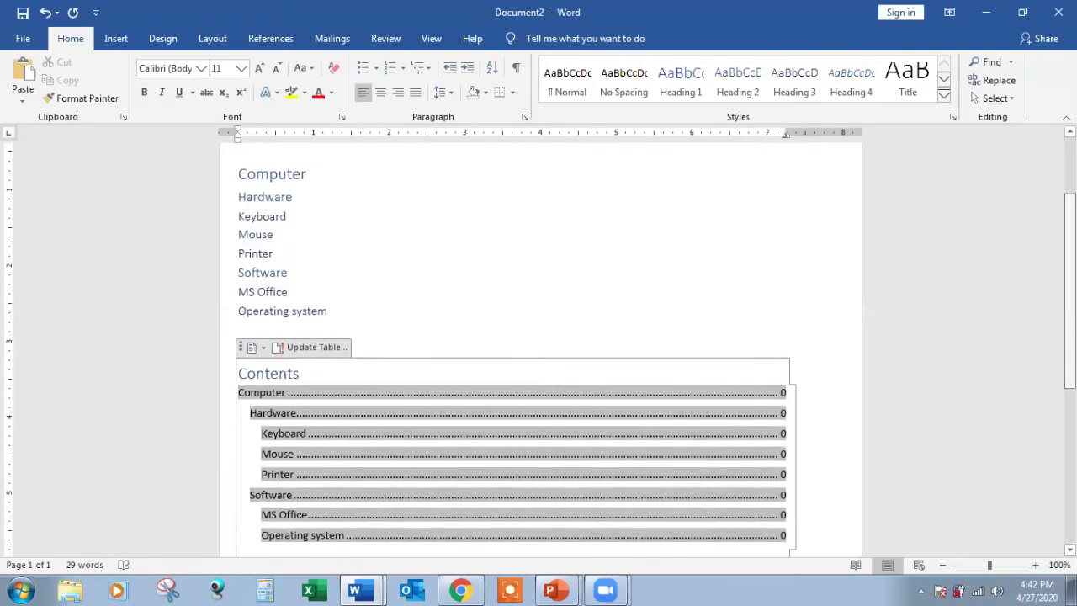
scroll(682, 486, down, 3)
click(682, 486)
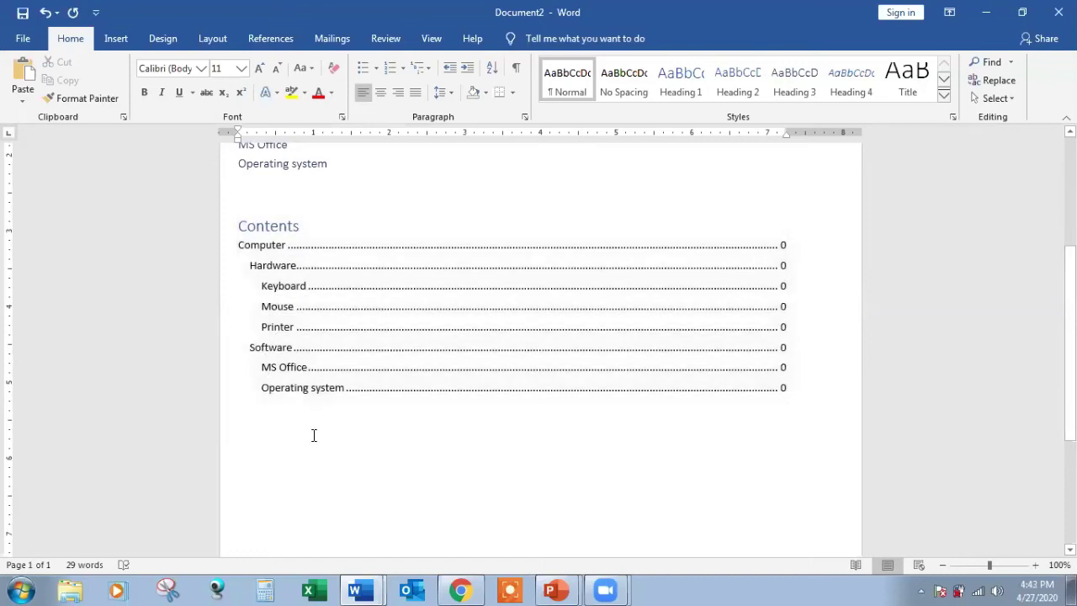
scroll(1072, 336, up, 1)
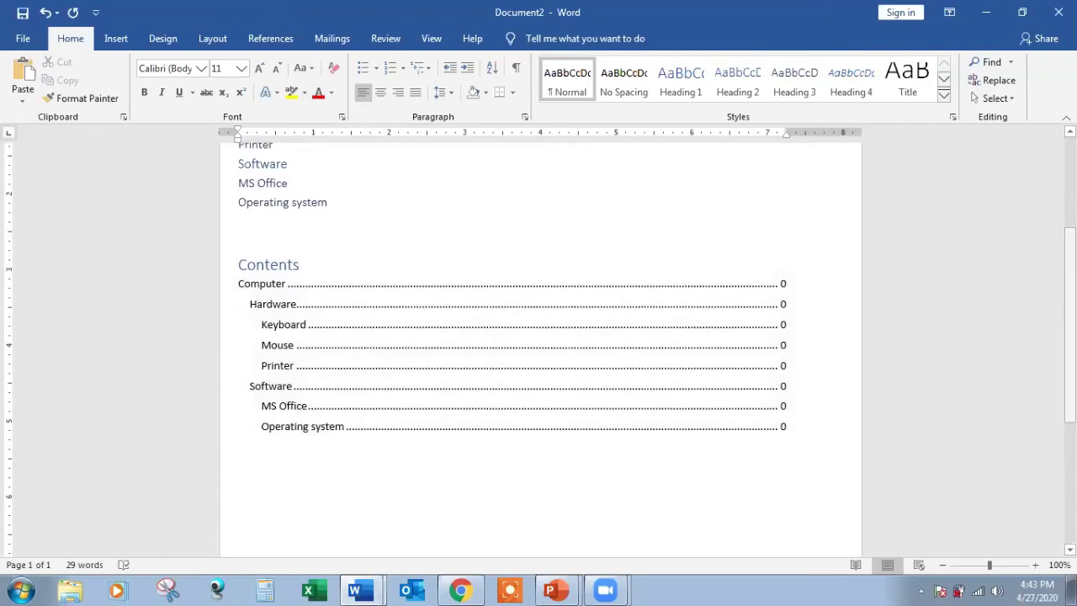
- Apply Heading 1 to the Operating system line
double_click(312, 206)
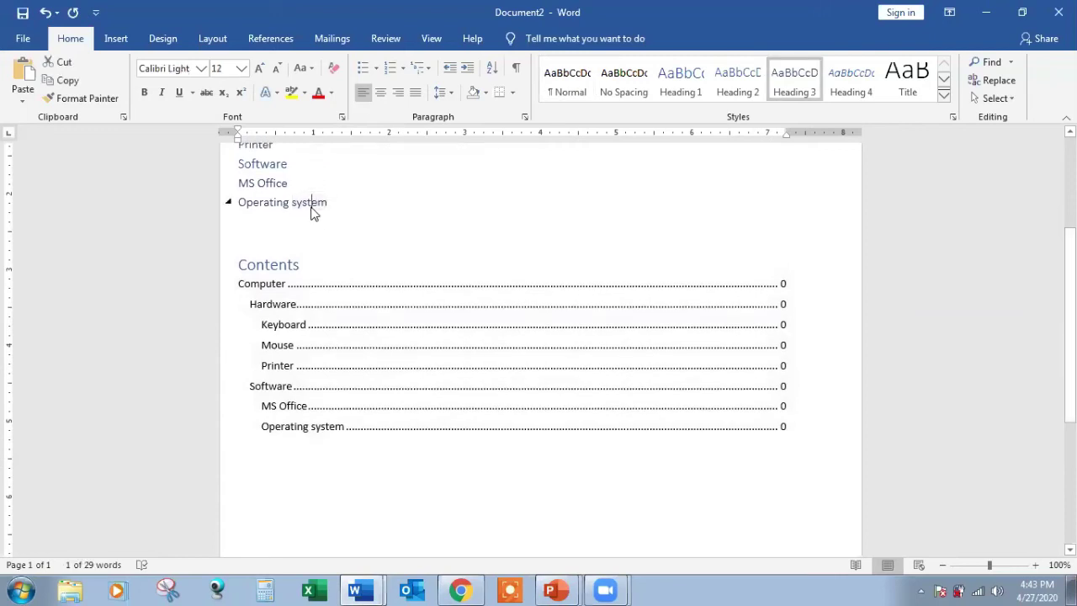
triple_click(312, 206)
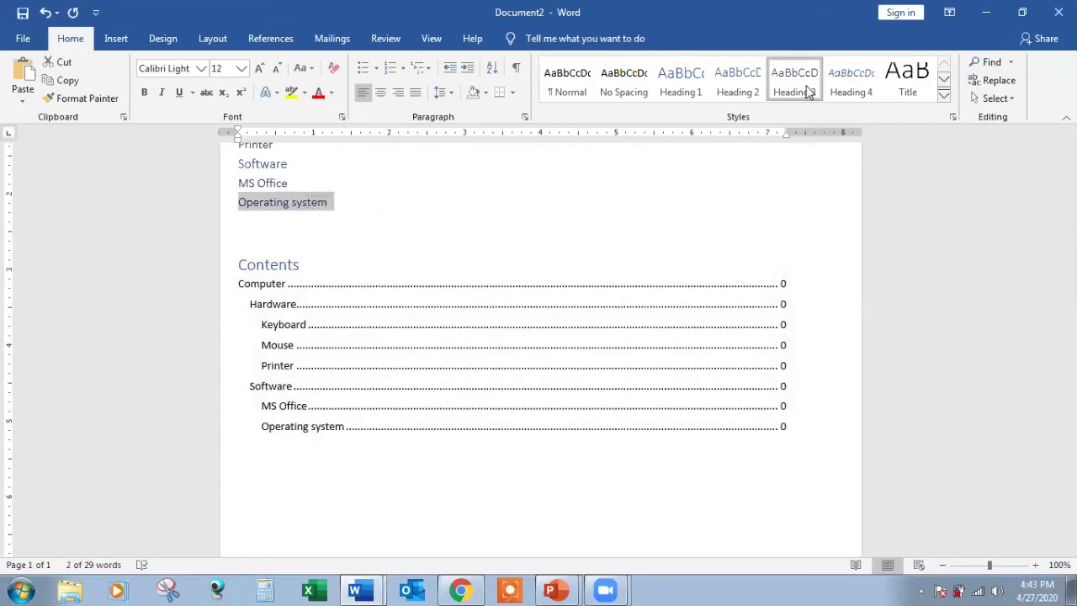
click(686, 91)
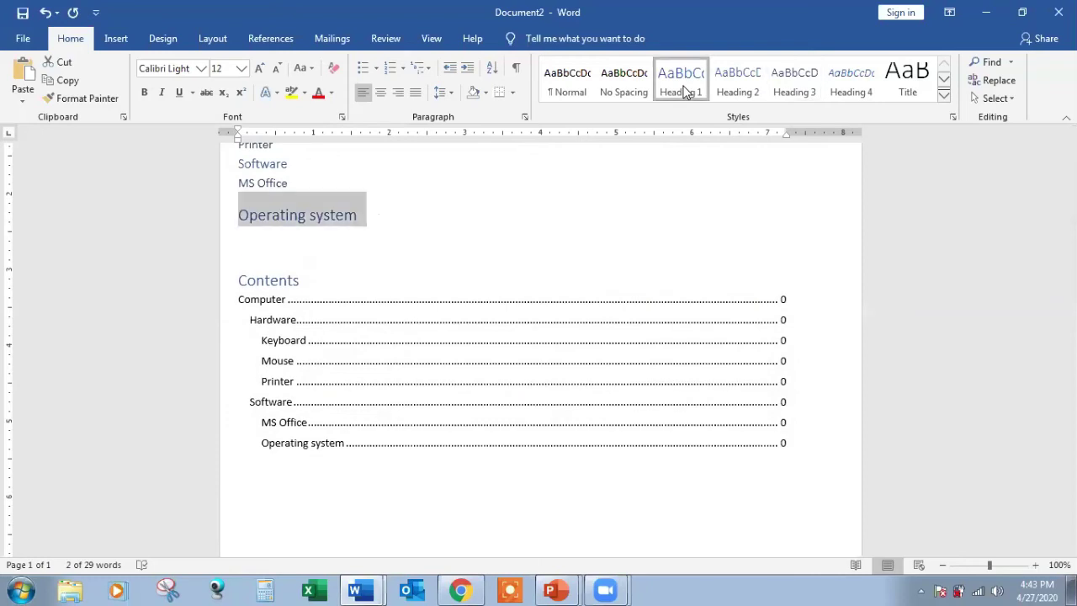
- Update the entire Contents table so Operating system appears at top level
click(531, 408)
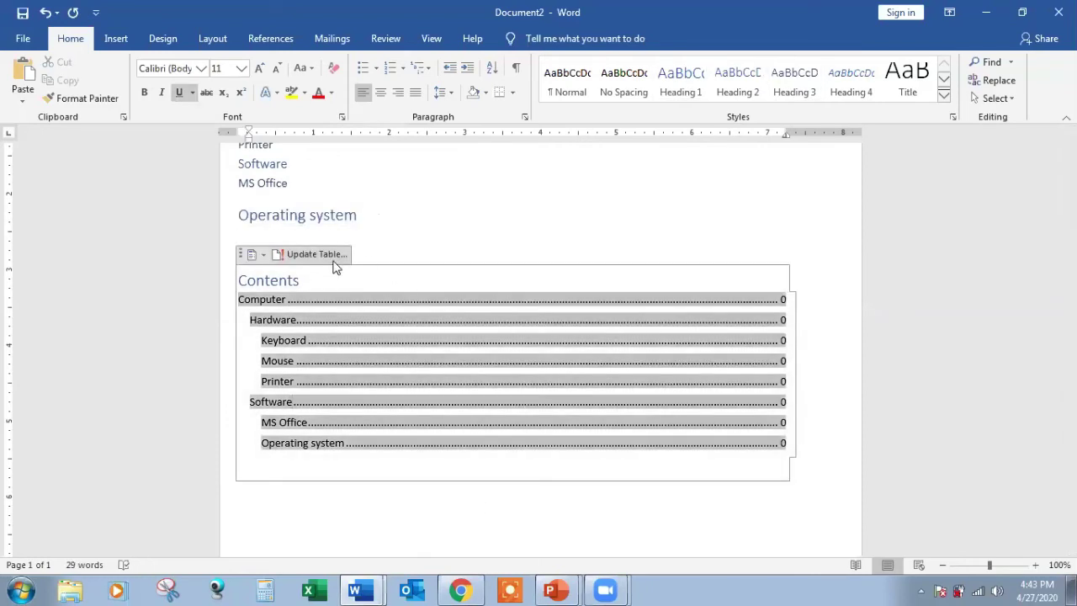
click(334, 264)
click(517, 292)
click(543, 317)
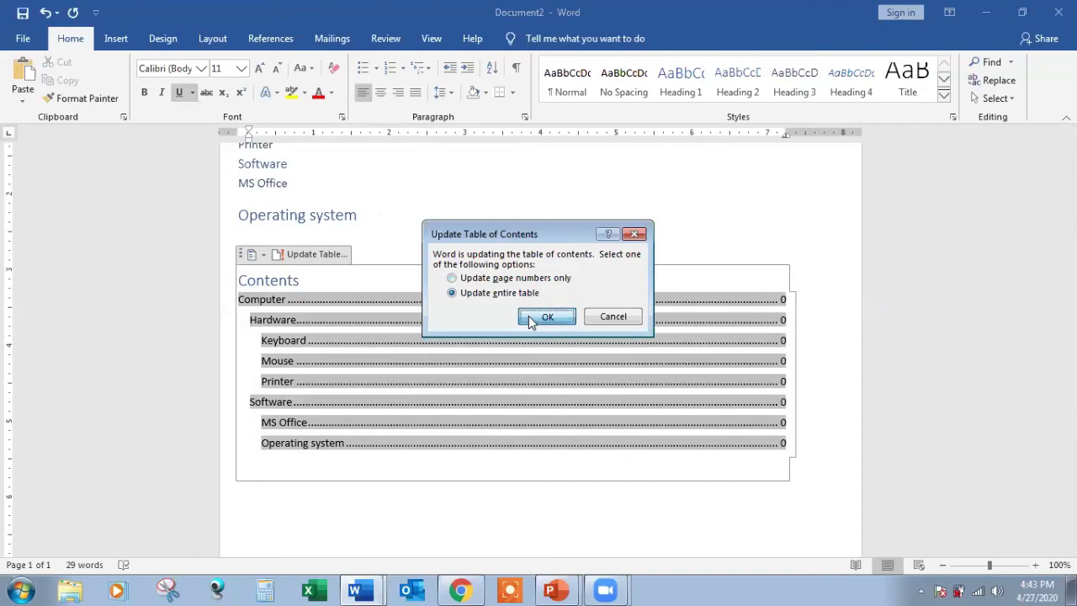
click(368, 510)
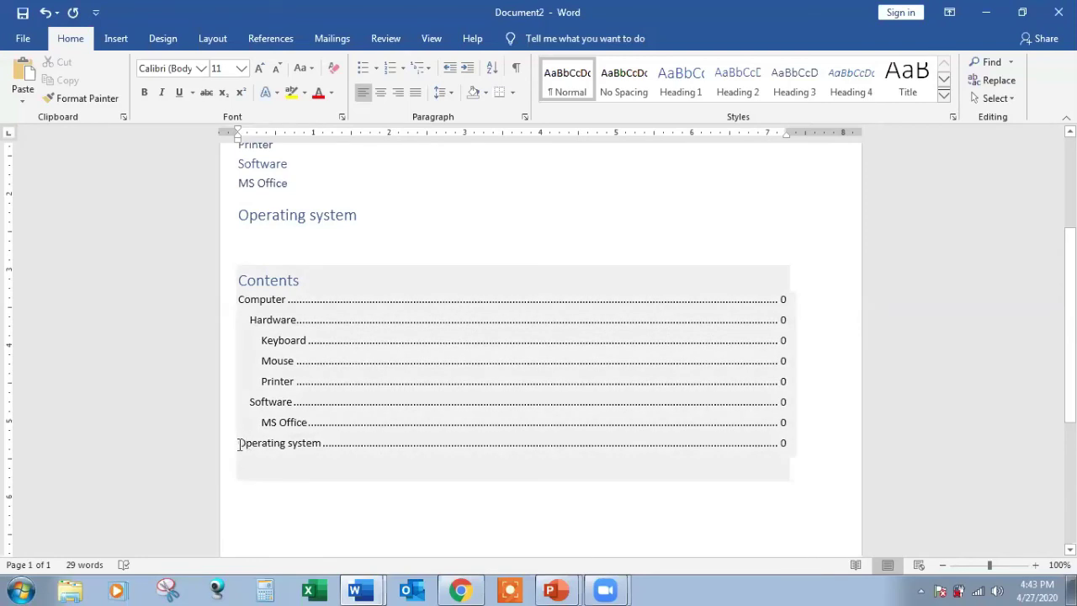
- Change Operating system to Heading 2 and update the entire Contents table
triple_click(281, 215)
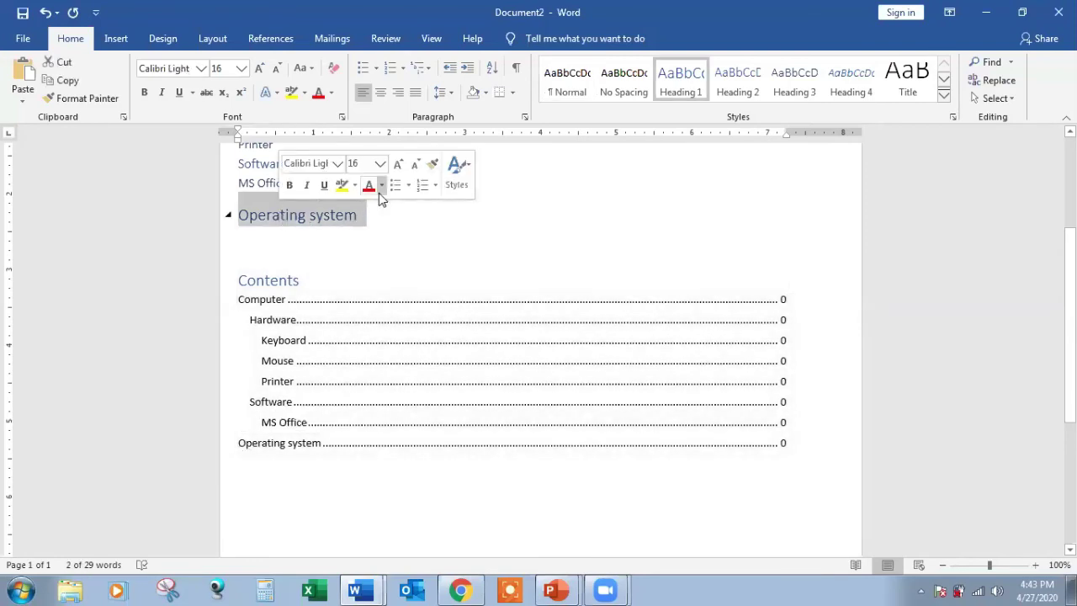
click(737, 80)
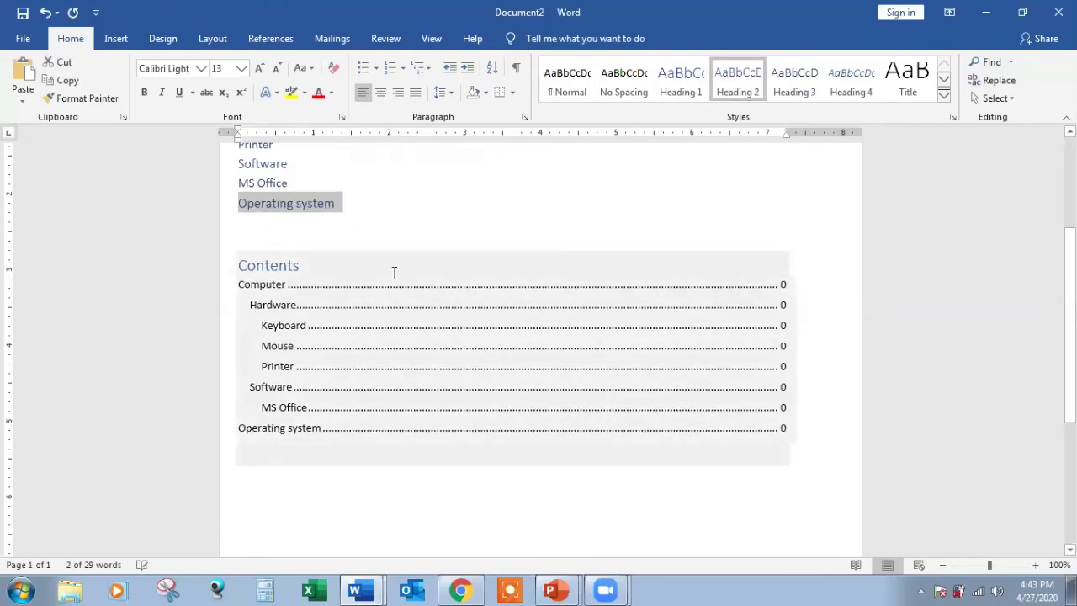
click(394, 272)
click(313, 240)
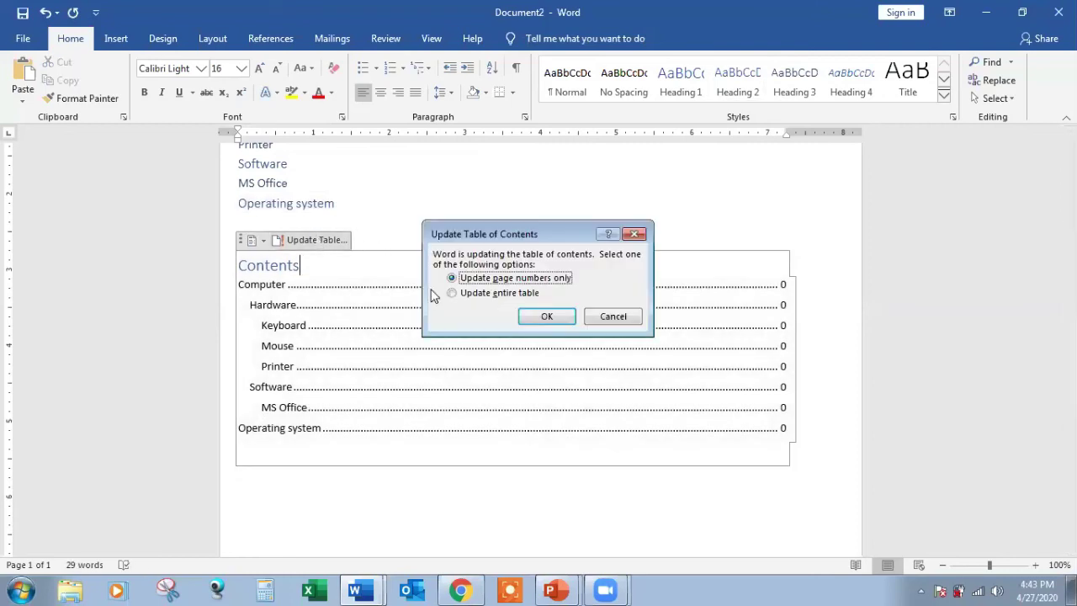
click(461, 294)
click(544, 316)
click(372, 500)
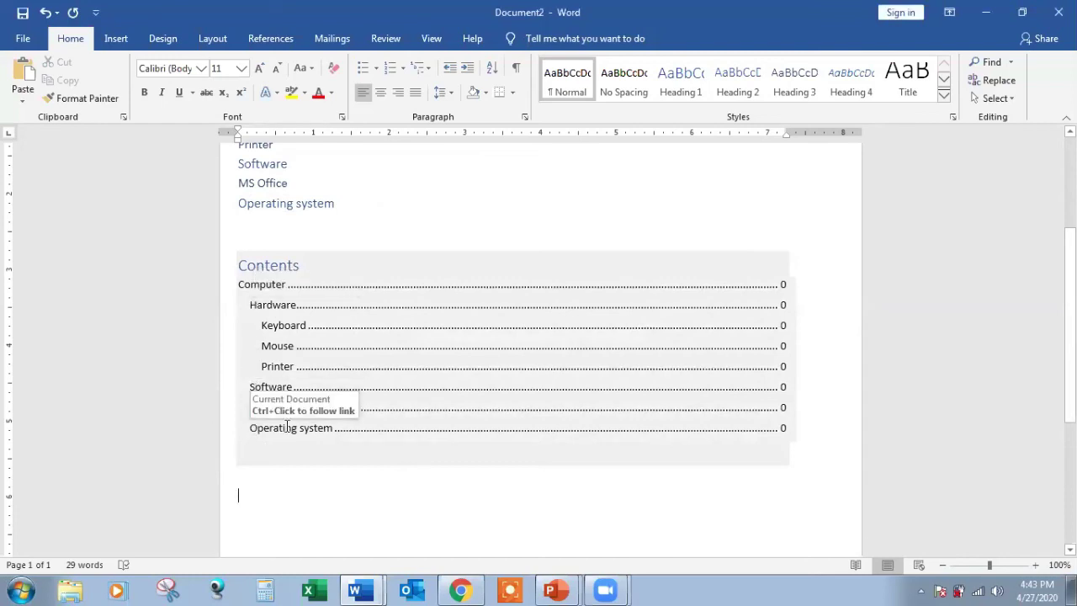
- Set Operating system back to Heading 3 and rebuild the entire Contents table
click(312, 203)
triple_click(312, 203)
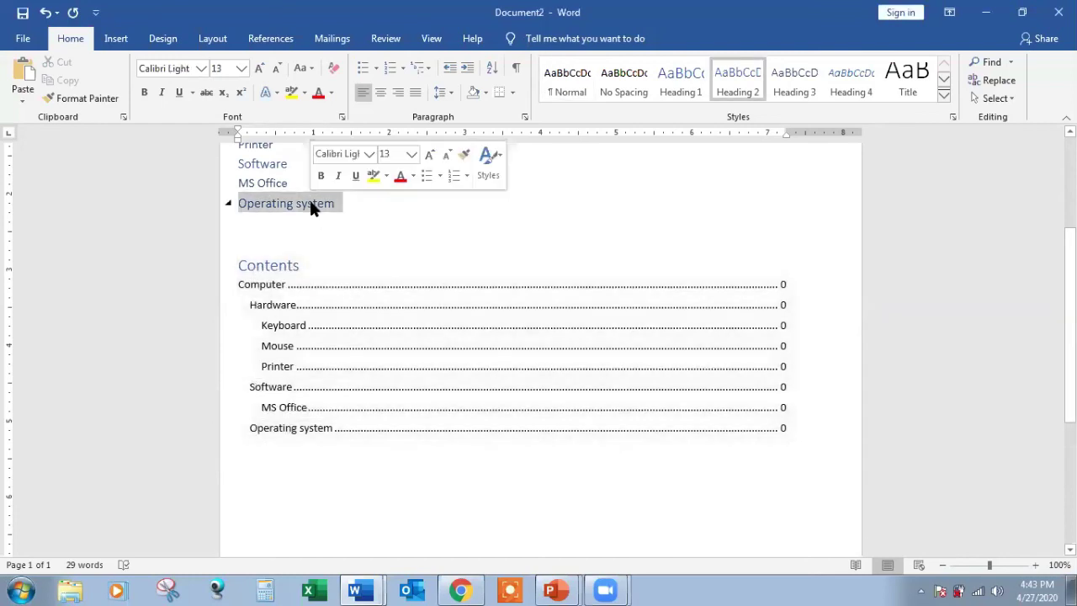
click(786, 78)
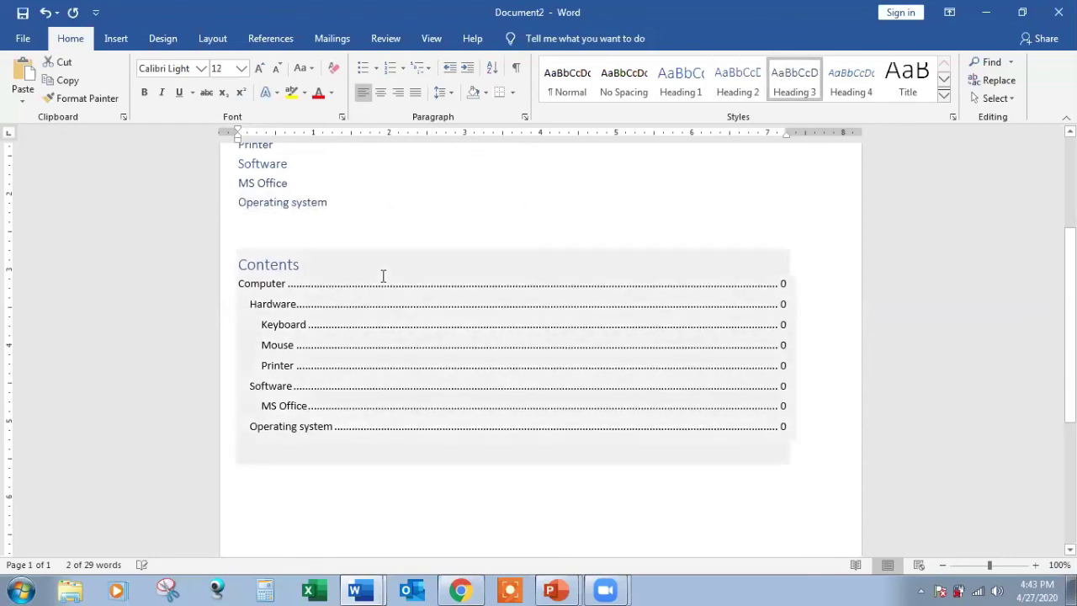
click(368, 308)
click(327, 239)
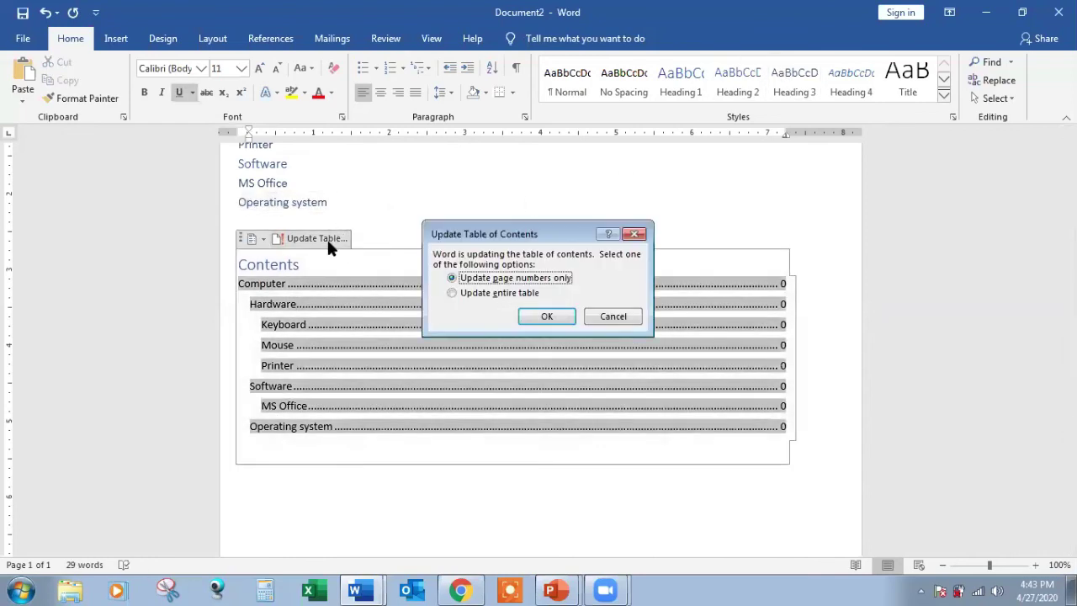
click(461, 293)
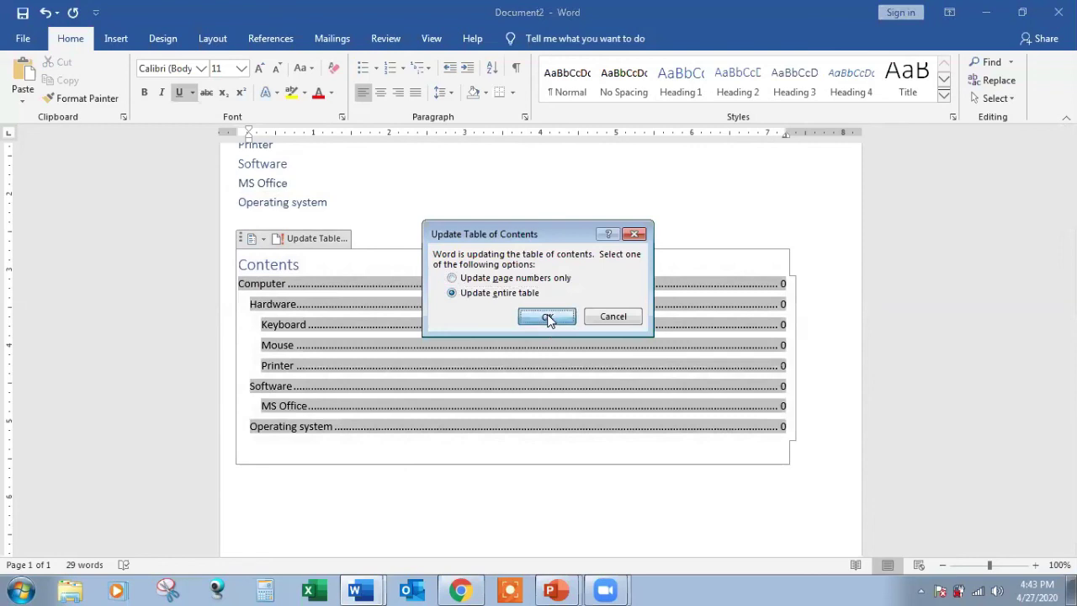
click(547, 317)
click(432, 482)
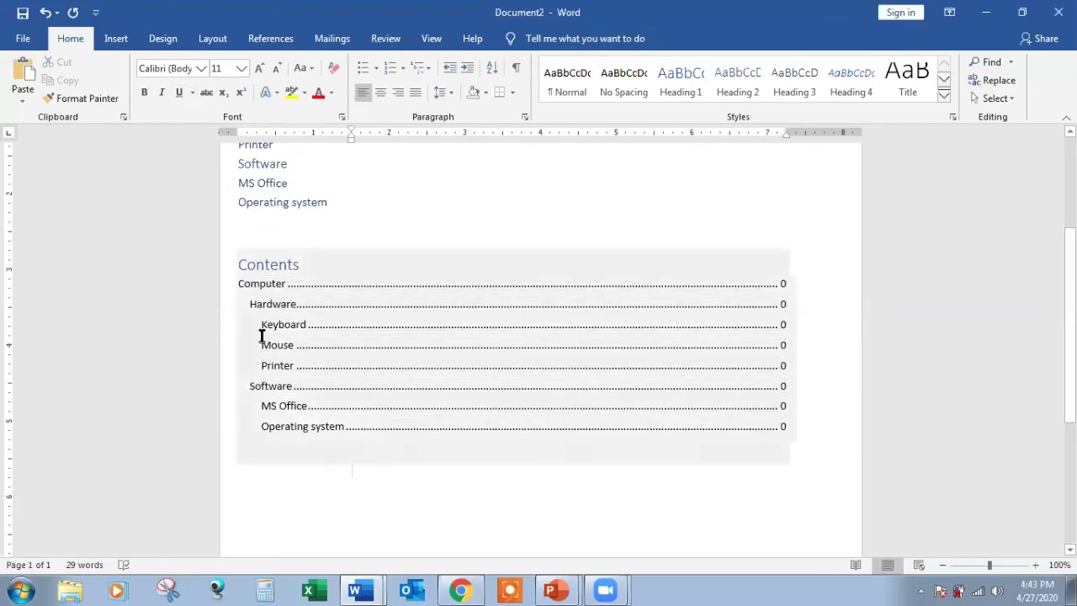